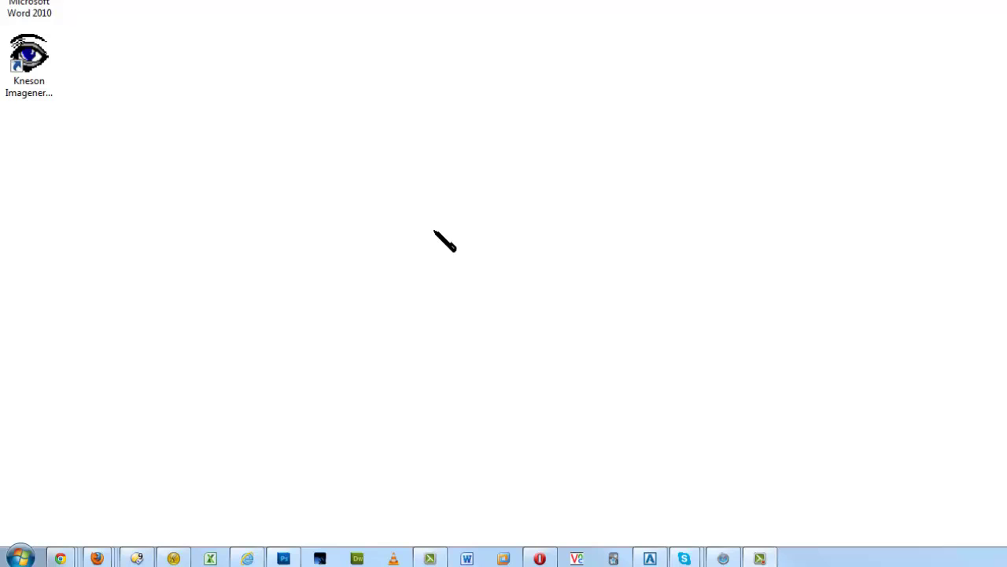
Step: Search the Start Menu for 'paint' and launch Paint with a blank untitled canvas
left_click(21, 556)
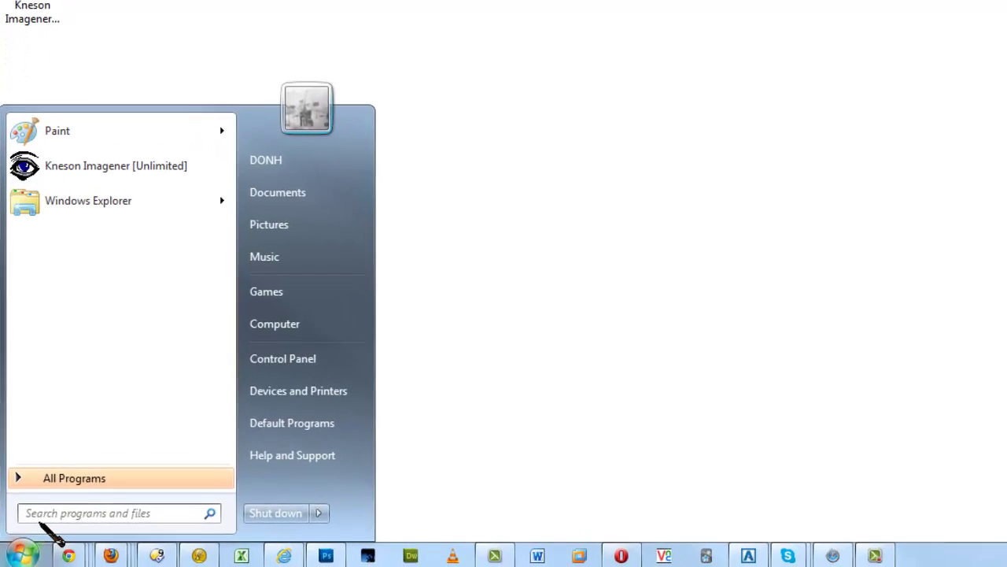
left_click(47, 510)
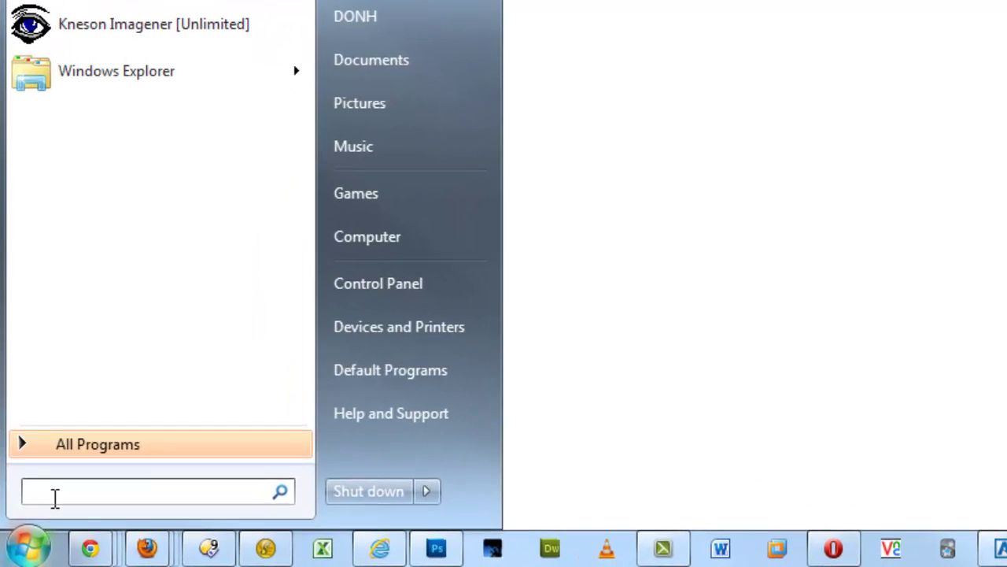
type("paint")
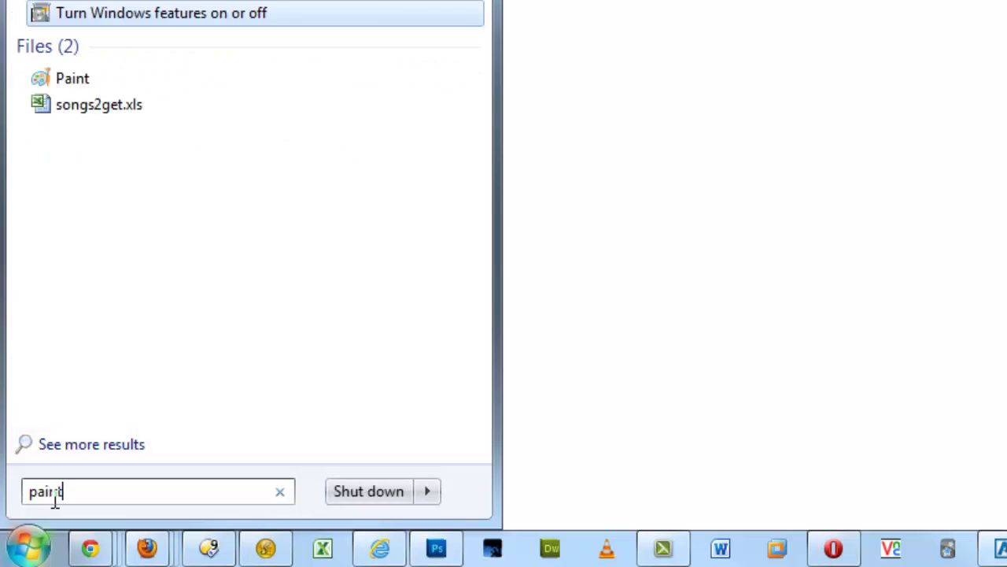
left_click(72, 79)
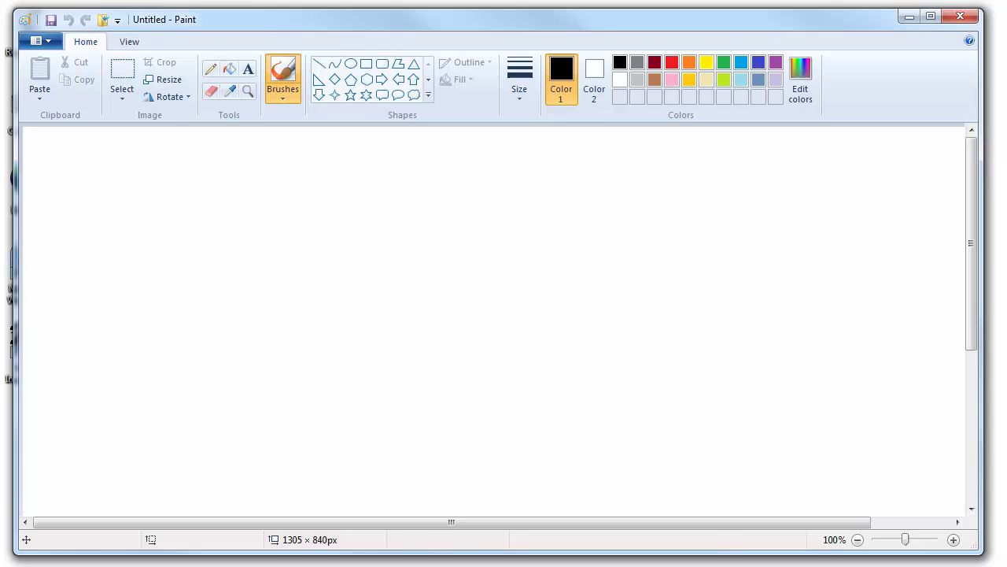
Step: Open couple.bmp from the My Pictures folder in Paint
left_click_drag(272, 551, 266, 555)
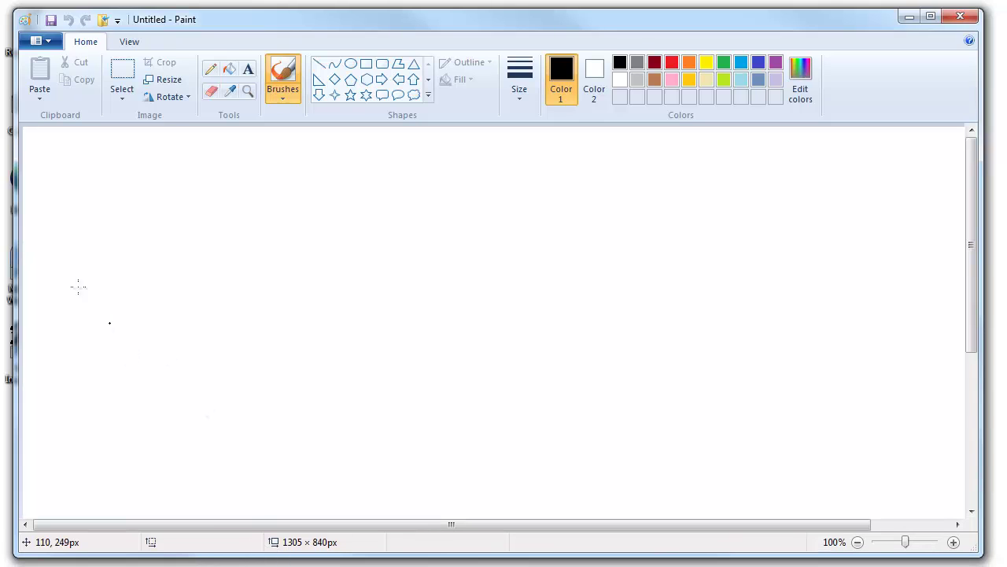
left_click(39, 41)
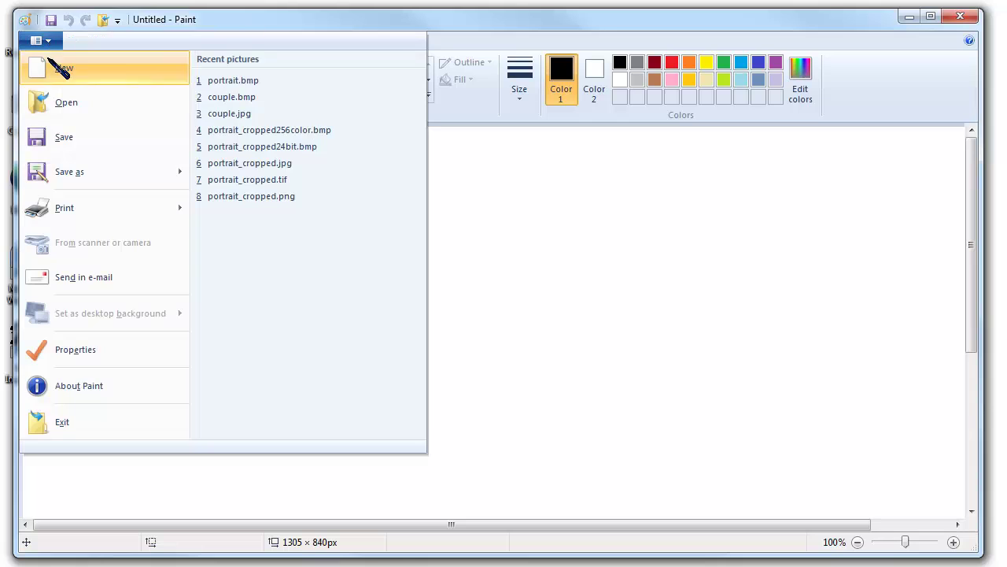
left_click(49, 100)
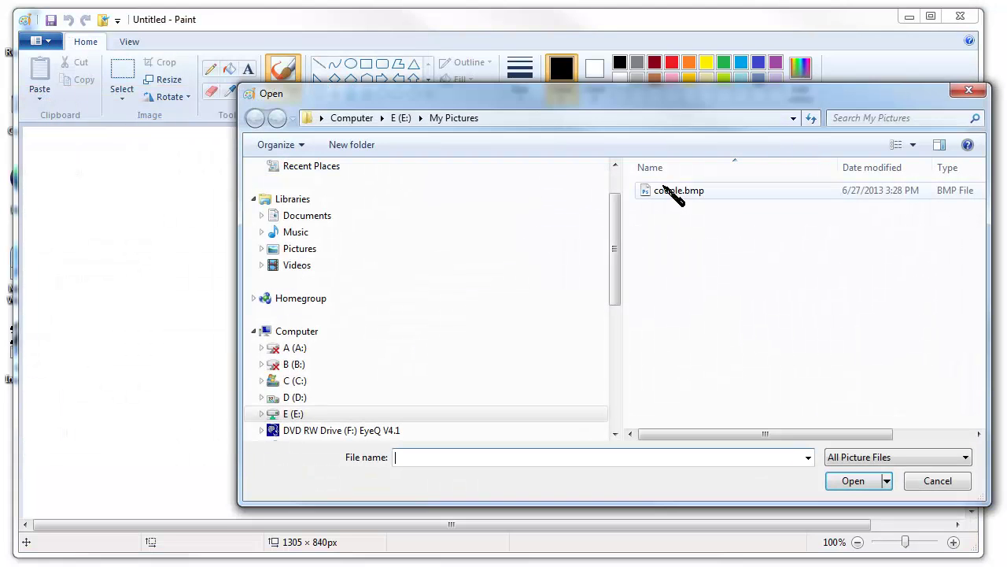
double_click(669, 197)
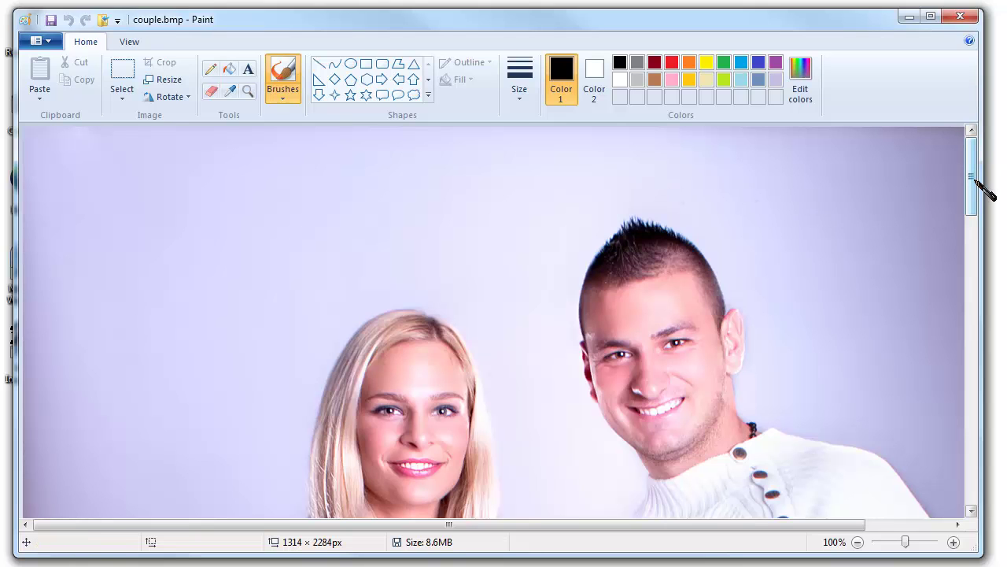
Step: Crop the photo to a rectangle around the woman, leaving a 347 × 462 px image
left_click_drag(976, 182, 905, 221)
left_click(122, 78)
scroll(260, 481, "down", 1)
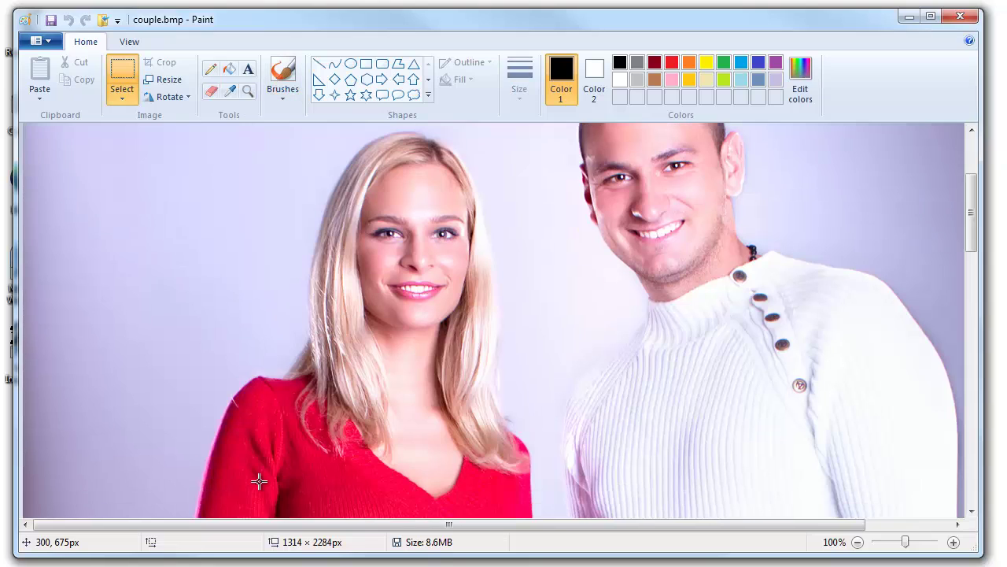
left_click_drag(260, 484, 533, 122)
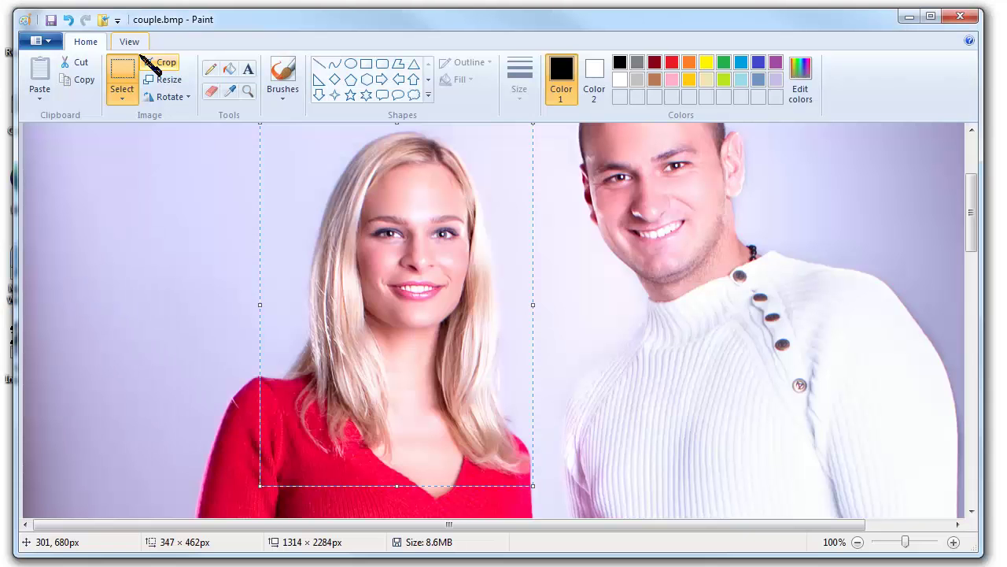
left_click(149, 64)
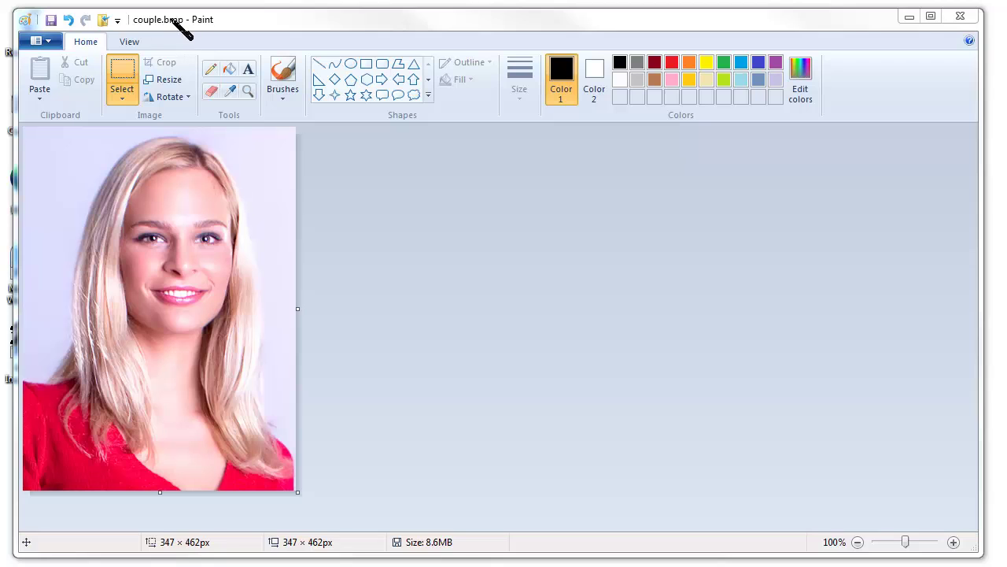
Step: Save the cropped image as portrait.bmp
left_click(37, 41)
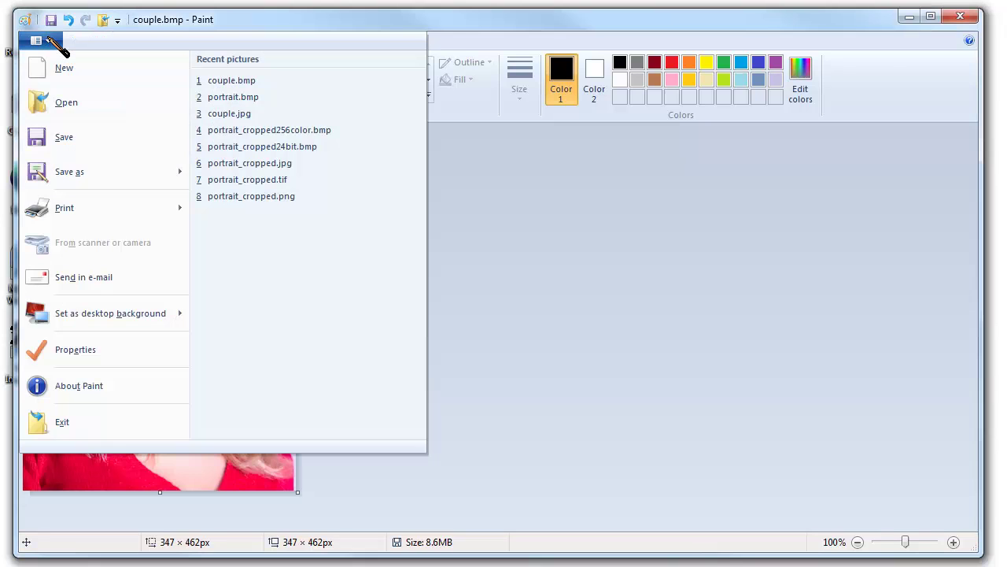
left_click(47, 173)
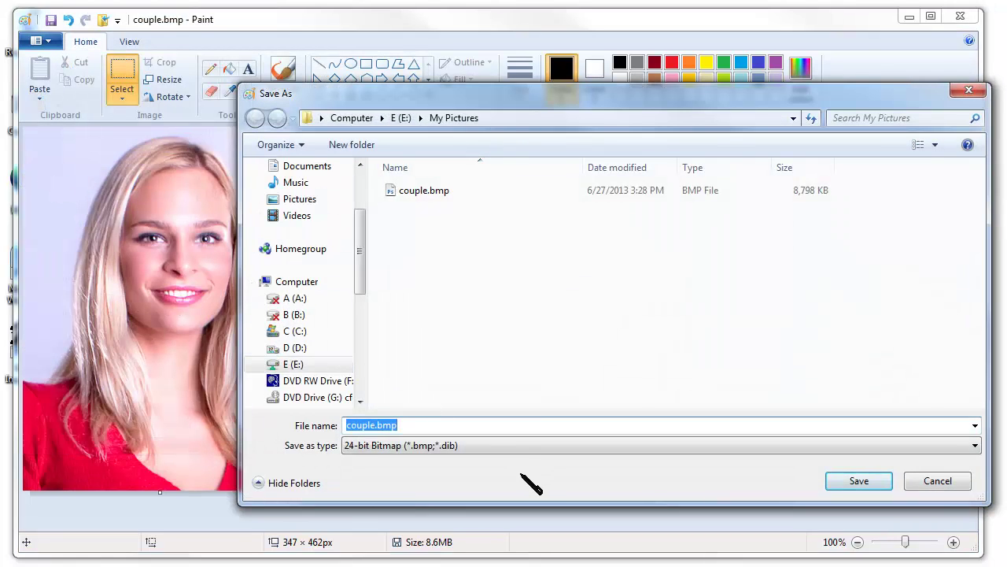
type("portrait")
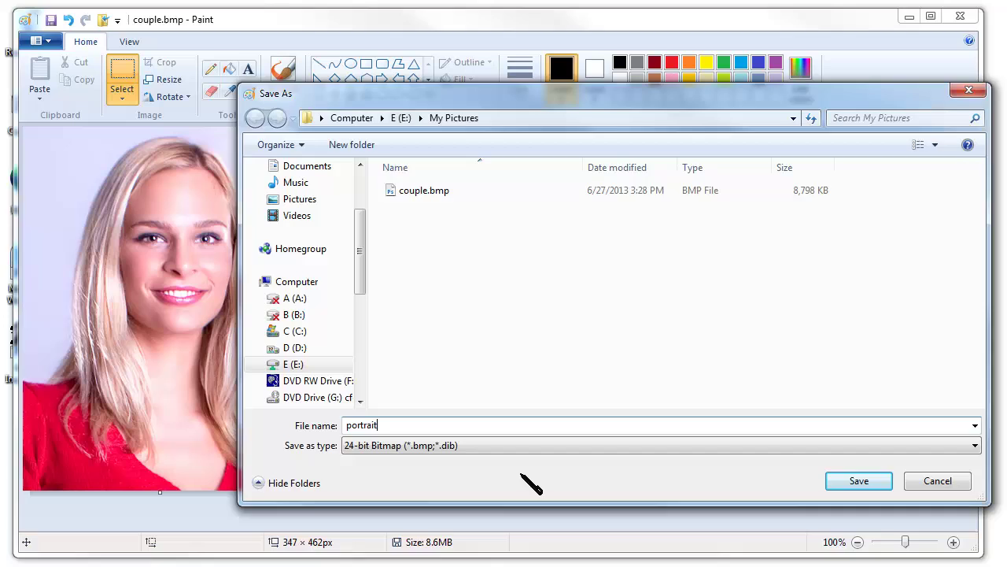
key("Return")
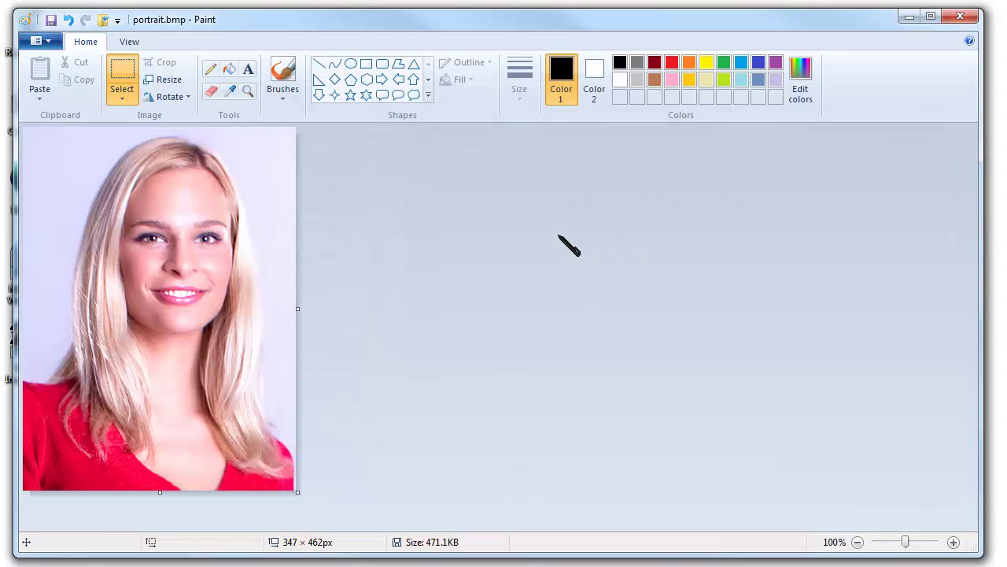
Step: Exit Paint and select the Kneson Imagener desktop shortcut
left_click(49, 42)
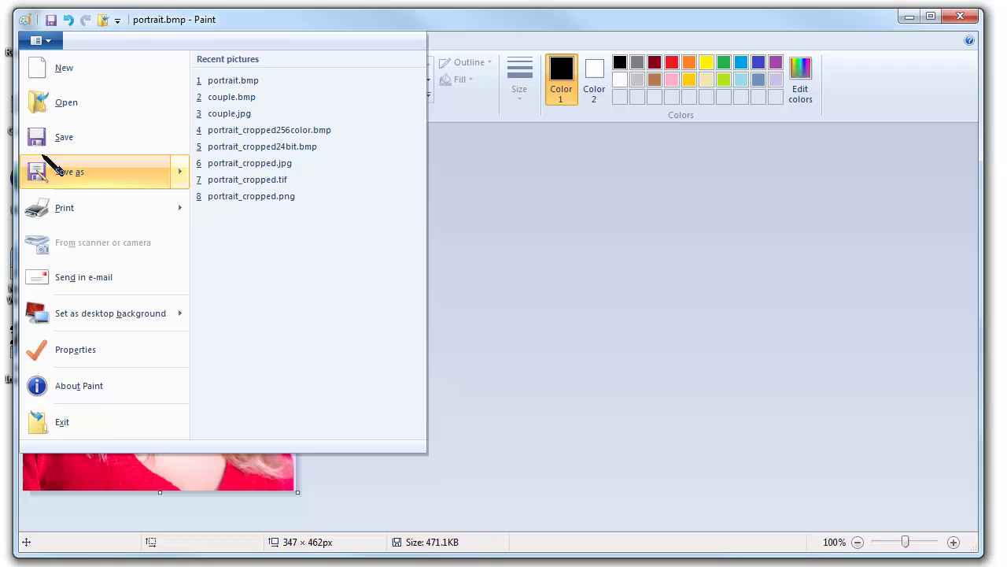
left_click(68, 420)
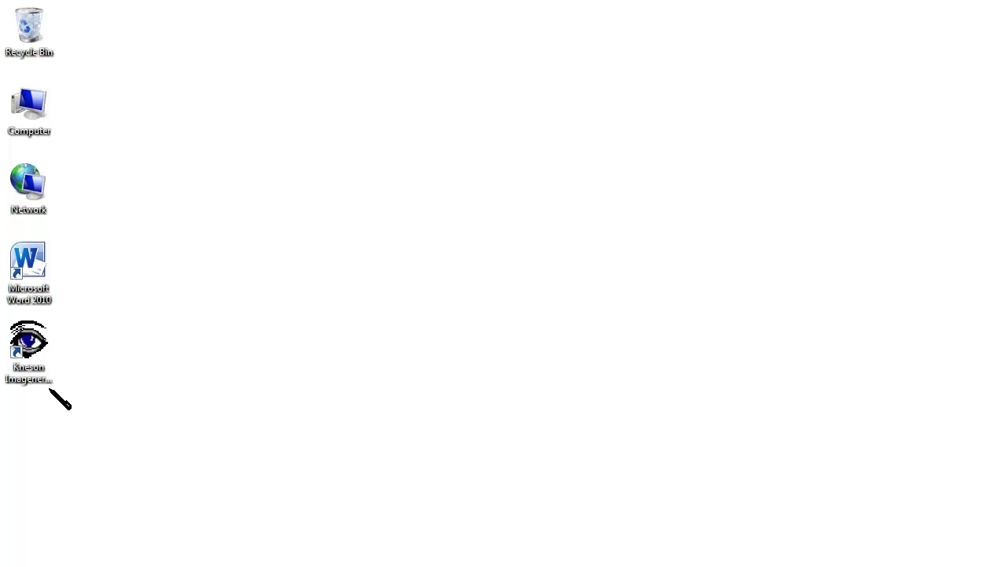
left_click(35, 364)
Step: Launch Kneson Imagener and load portrait.bmp from My Pictures
double_click(34, 364)
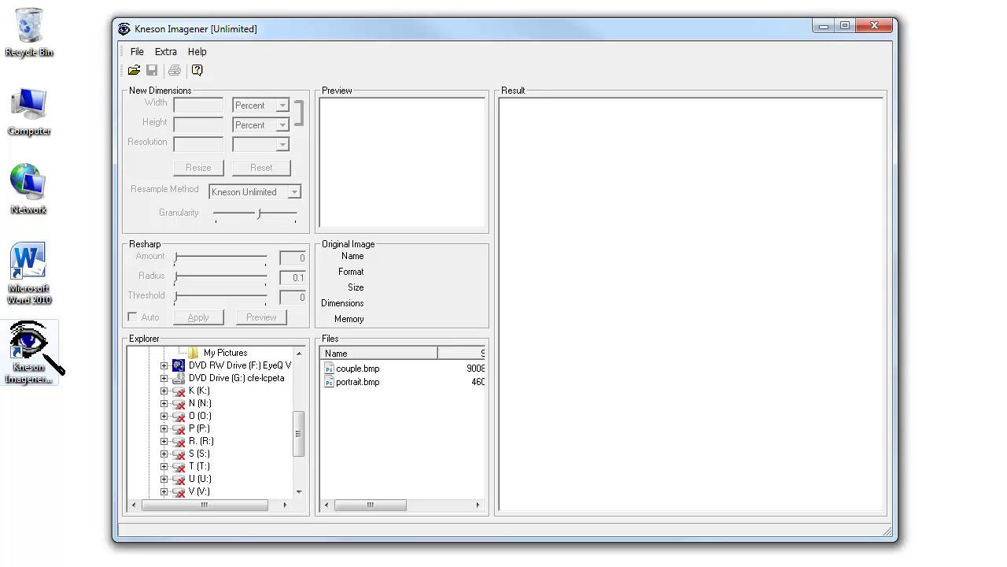
left_click(233, 354)
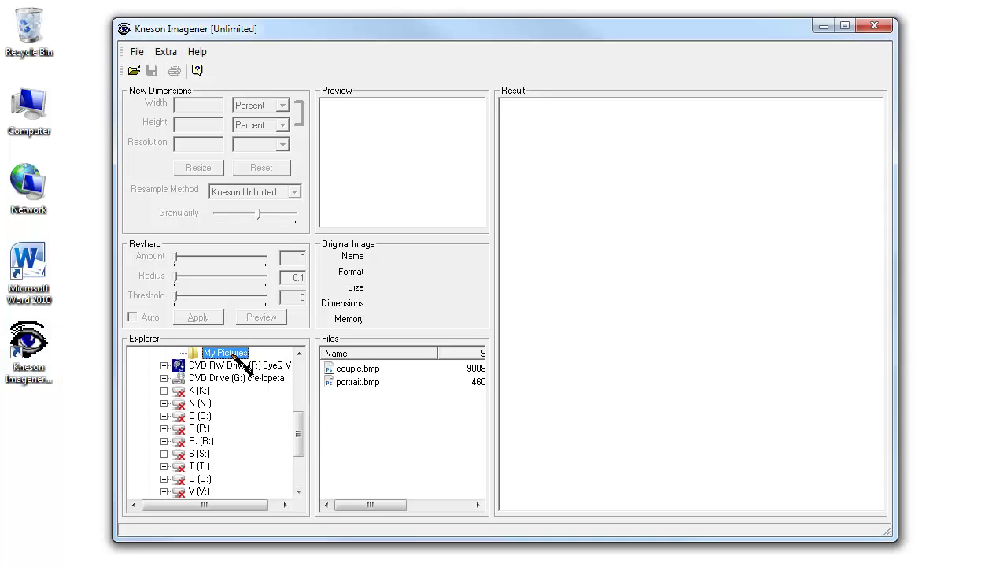
left_click(343, 385)
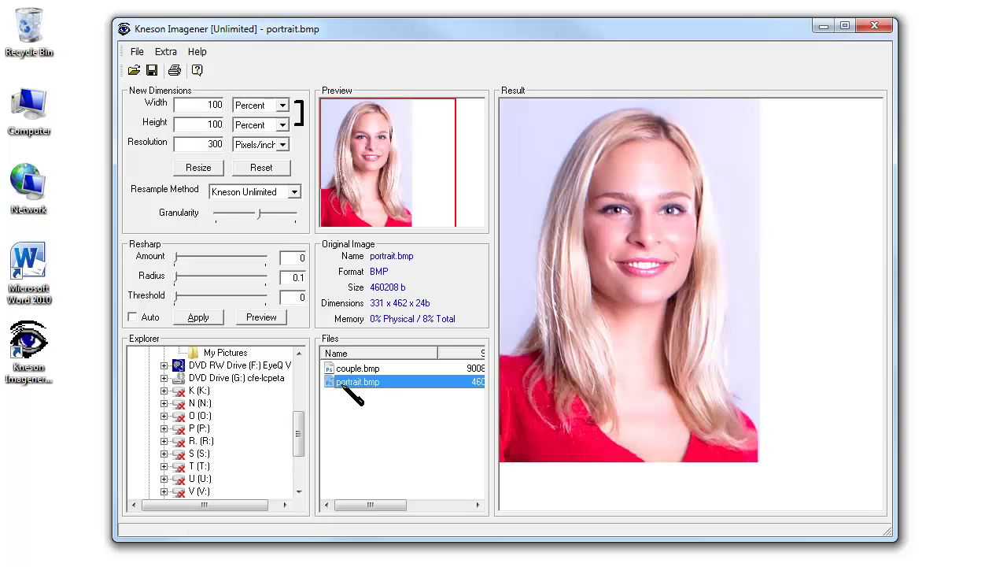
Step: Set width and height units to inches and choose Kneson Progressive++ resampling
left_click(269, 106)
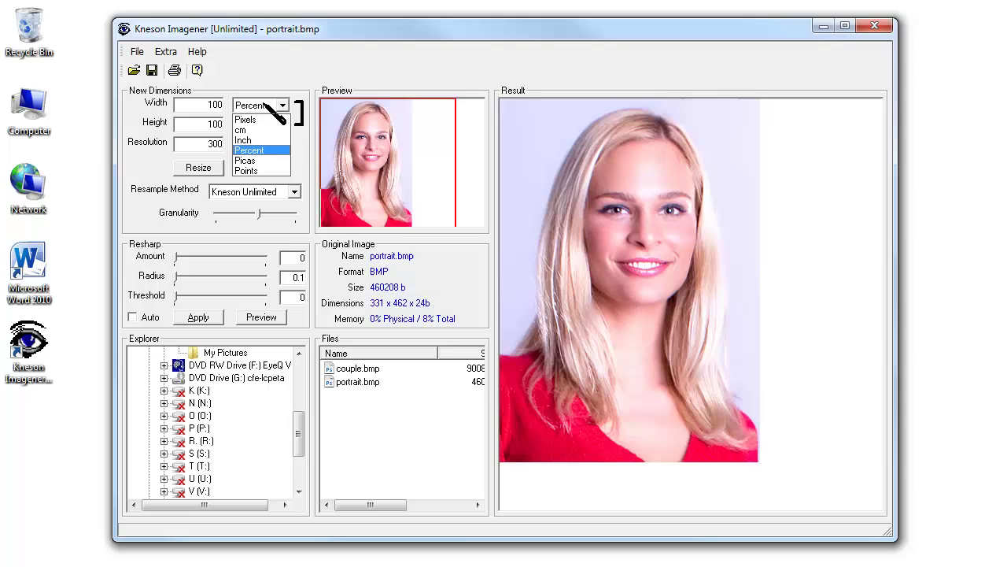
left_click(269, 107)
left_click(269, 106)
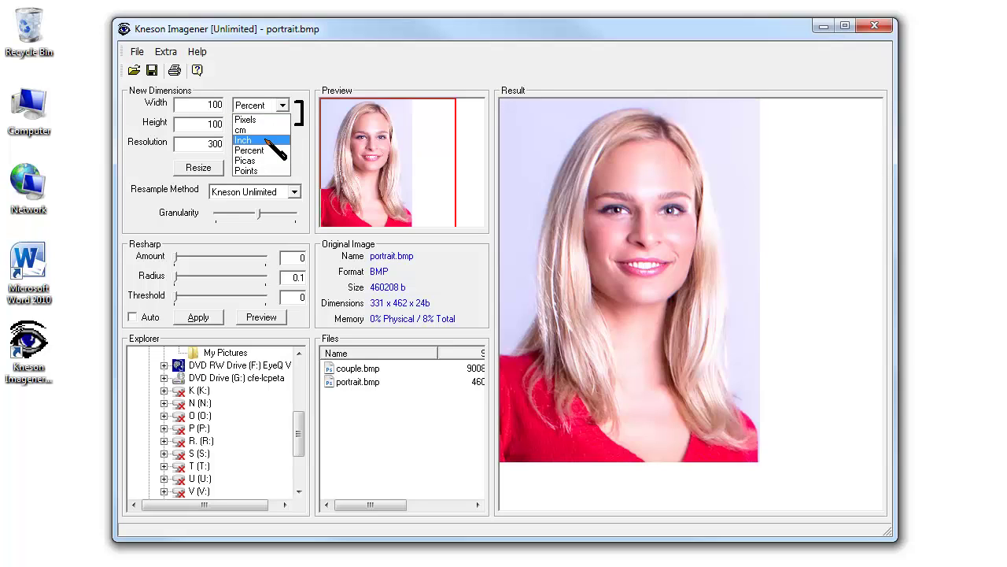
left_click(256, 135)
left_click(264, 124)
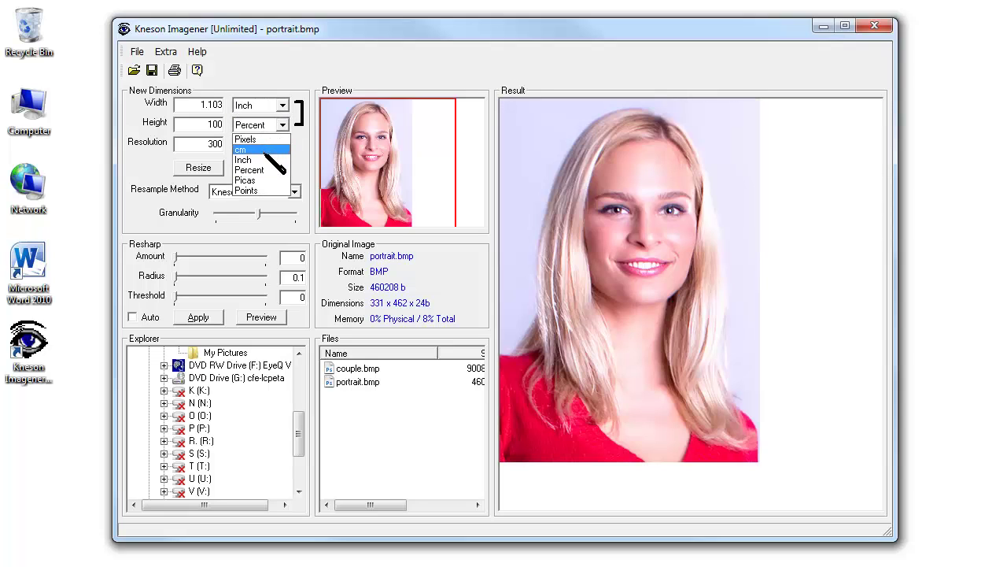
left_click(264, 158)
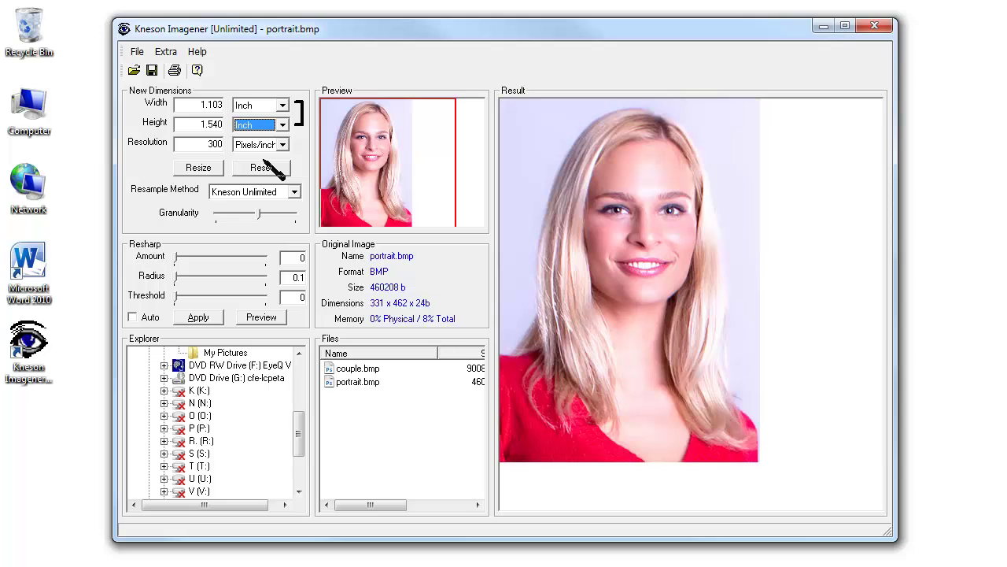
left_click(292, 192)
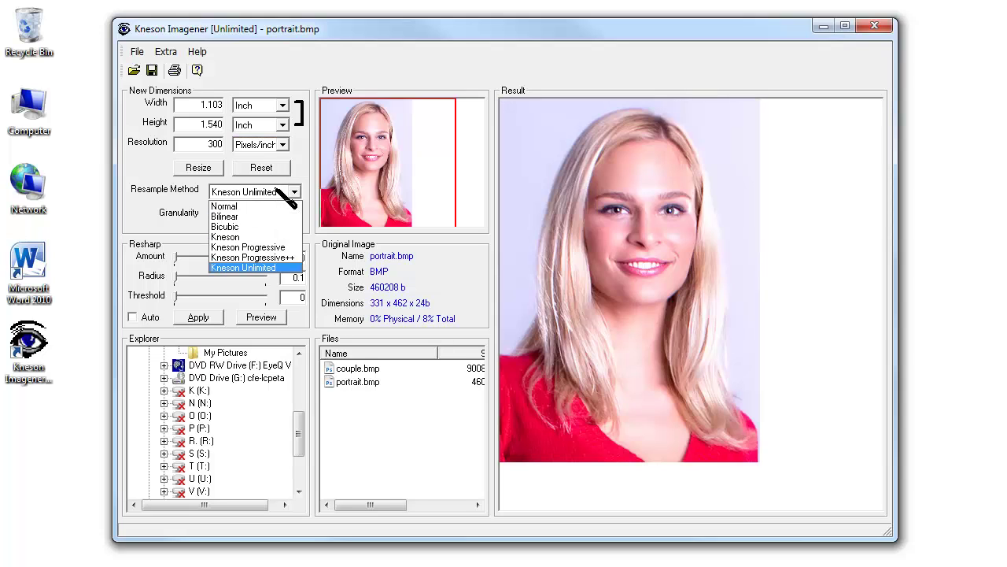
left_click(277, 259)
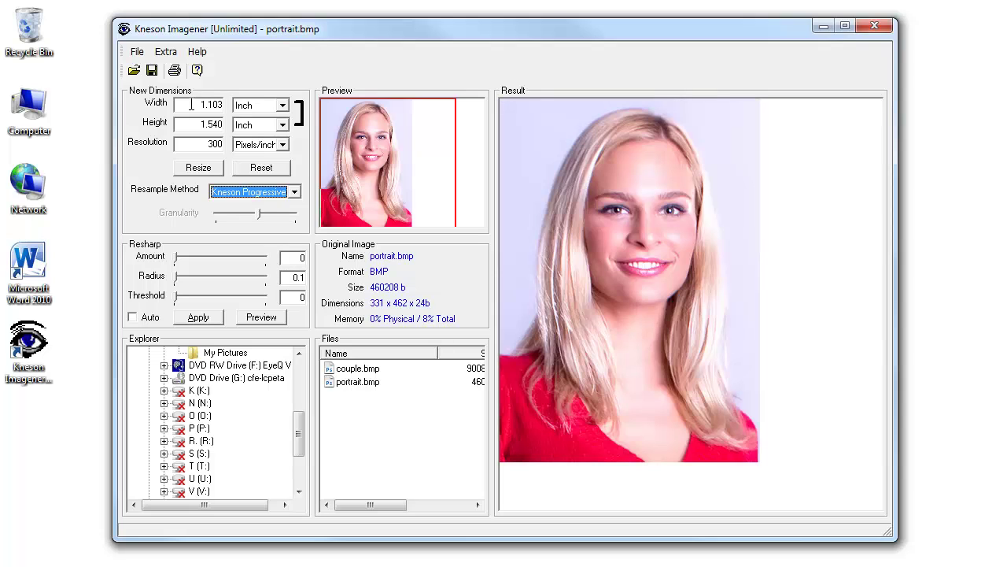
left_click_drag(194, 103, 236, 100)
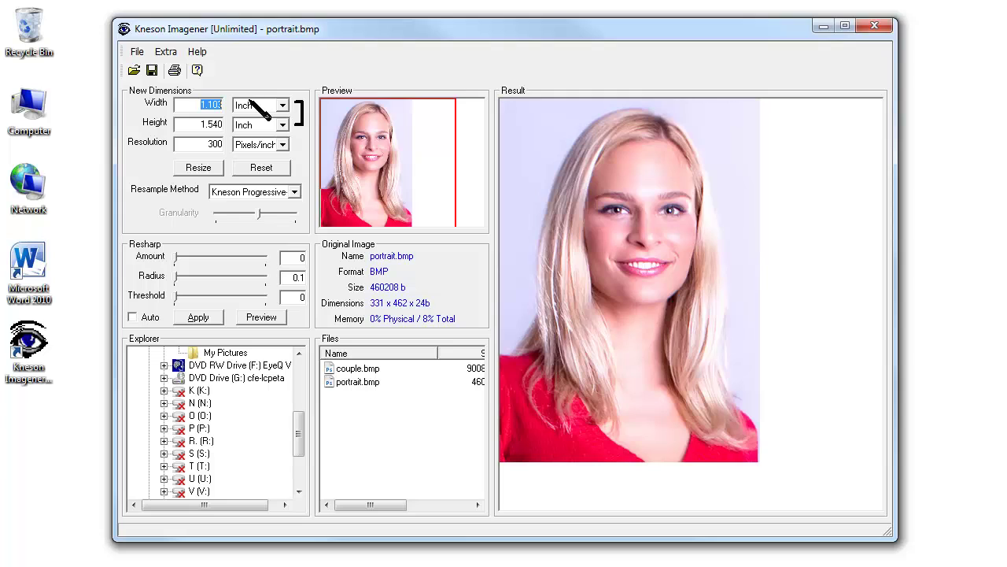
Step: Resize the portrait to 5 inches wide at 300 pixels/inch and pan across the enlarged face
type("5")
left_click(199, 168)
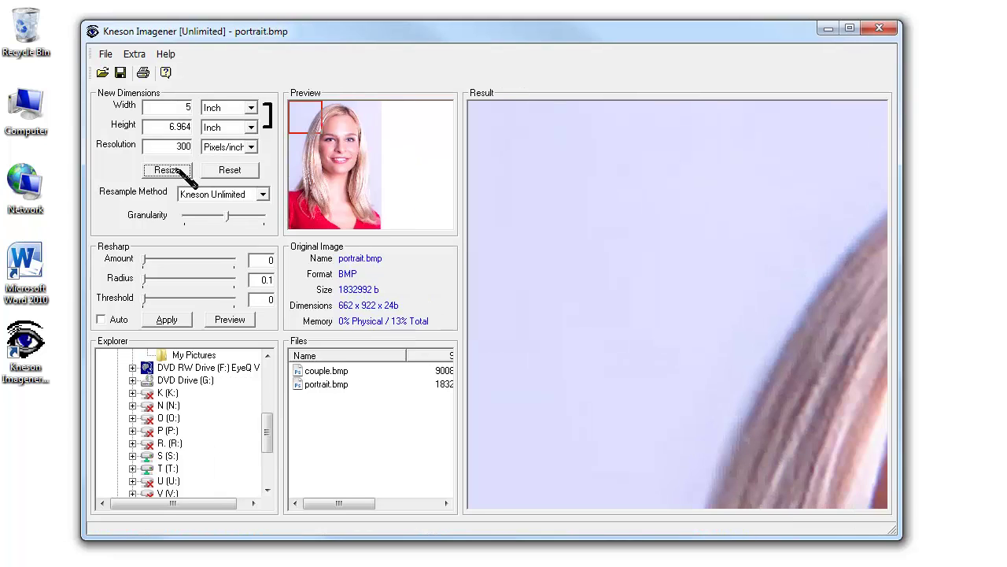
left_click_drag(870, 496, 576, 269)
left_click_drag(787, 470, 643, 247)
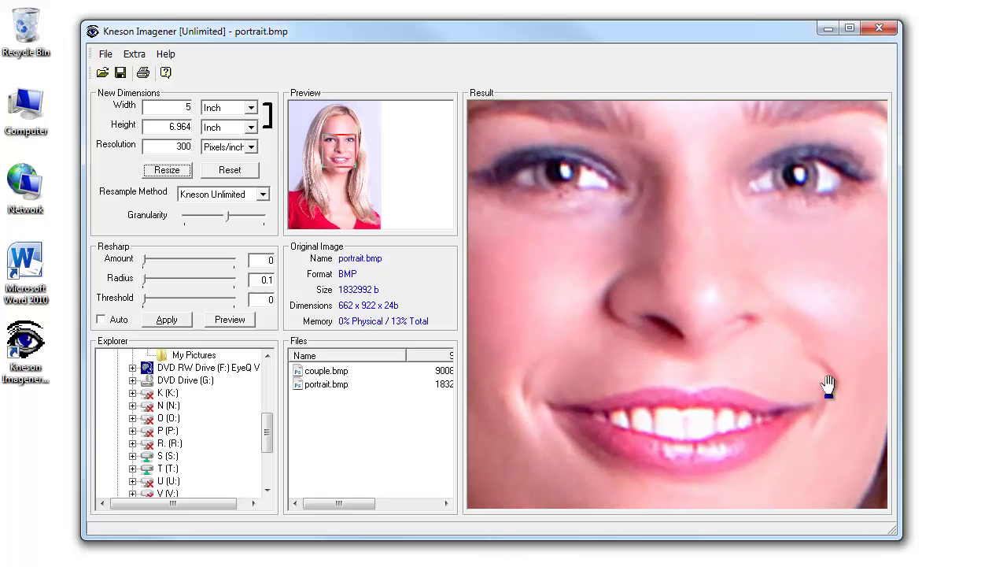
left_click_drag(811, 422, 762, 459)
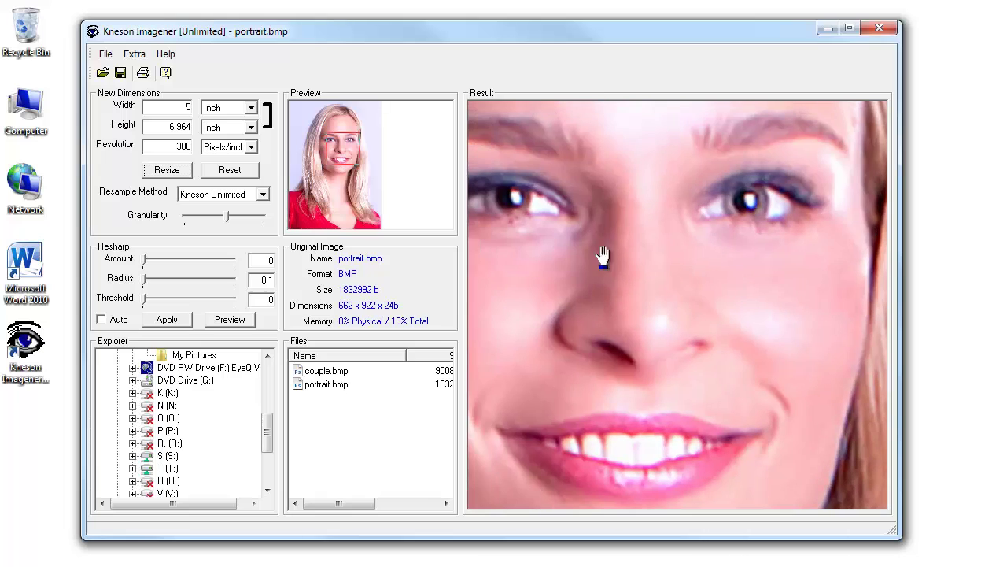
left_click_drag(641, 317, 799, 418)
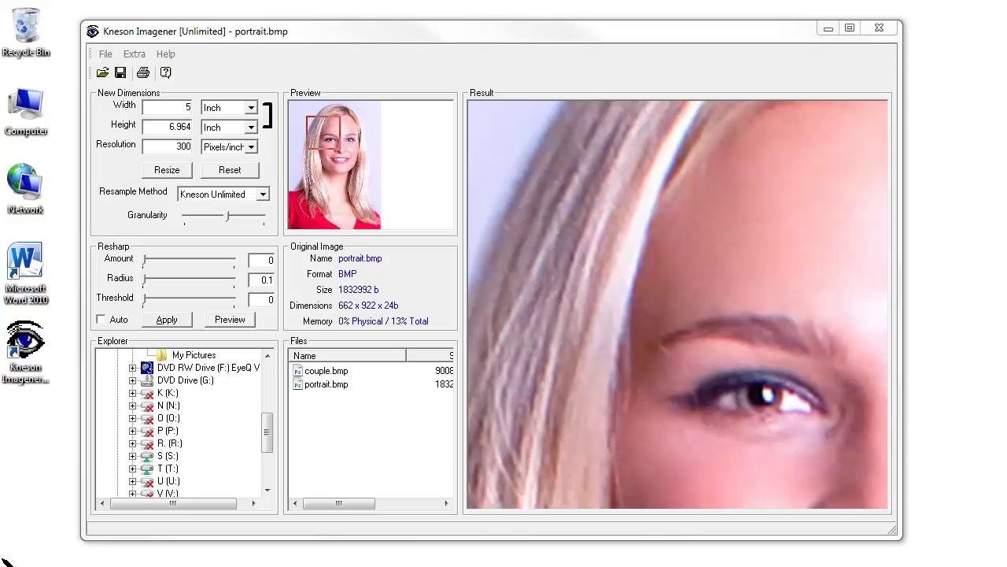
Step: Resharpen the enlargement with Amount 50, Radius 2, Threshold 2 and review the face
left_click(266, 262)
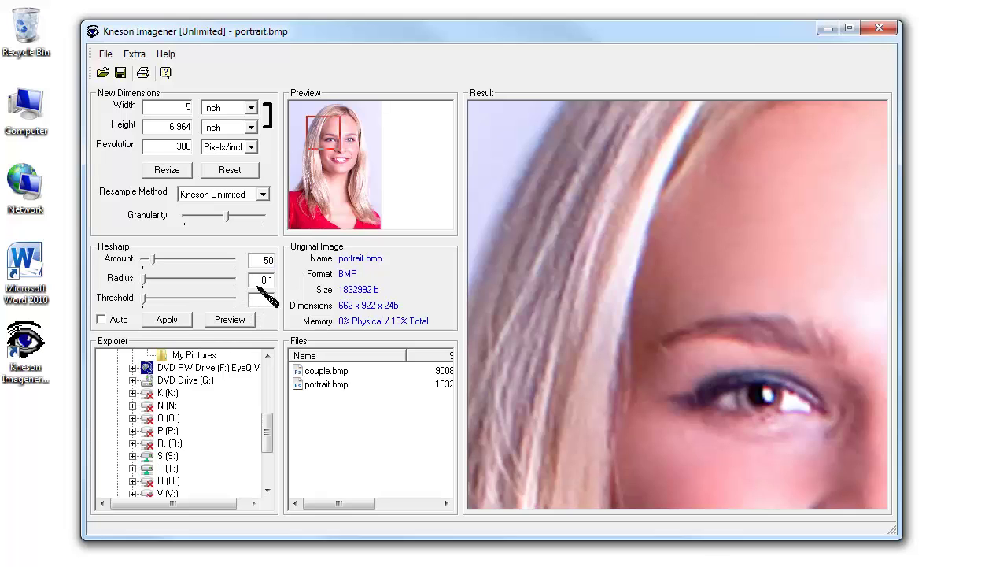
key("Tab")
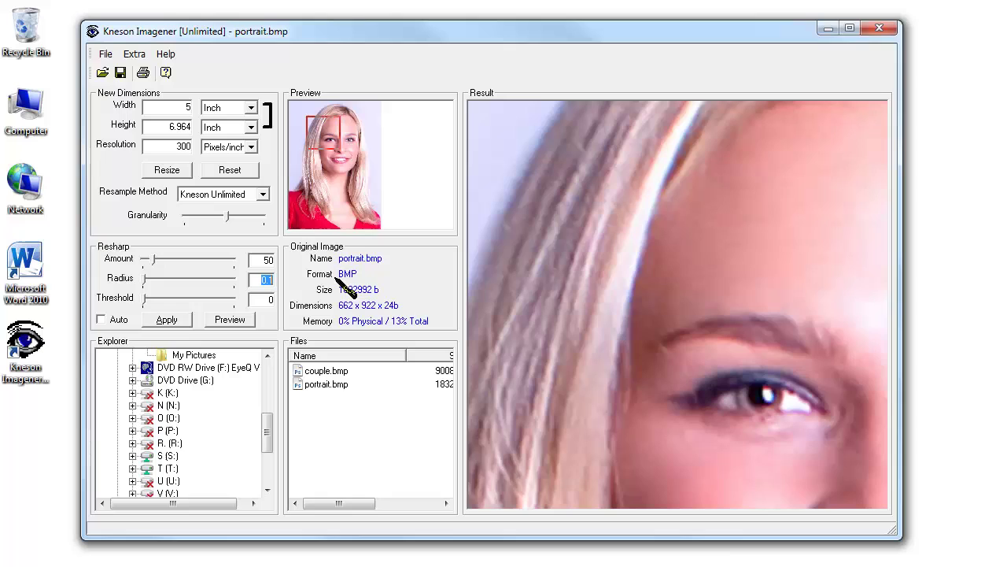
type("21")
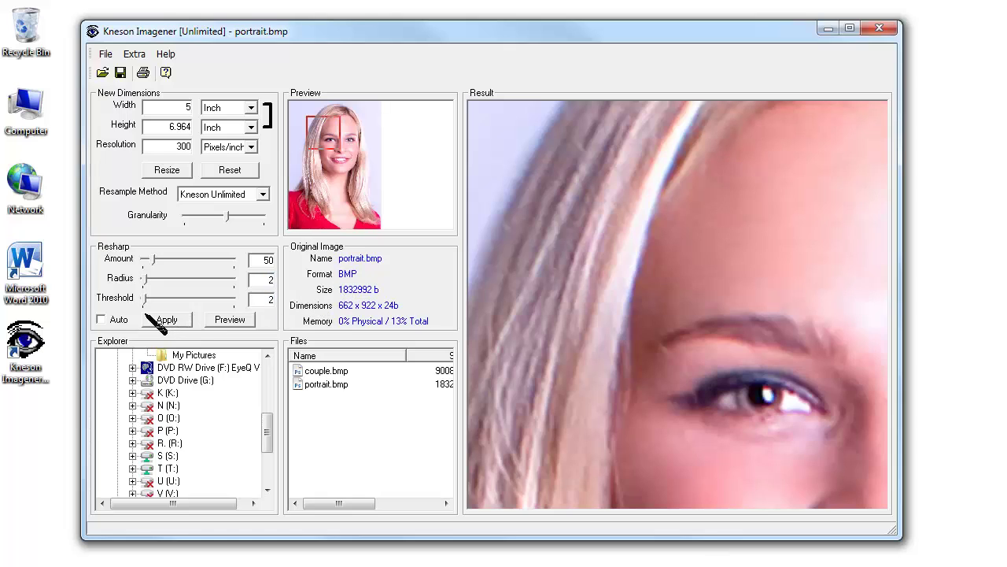
left_click(163, 320)
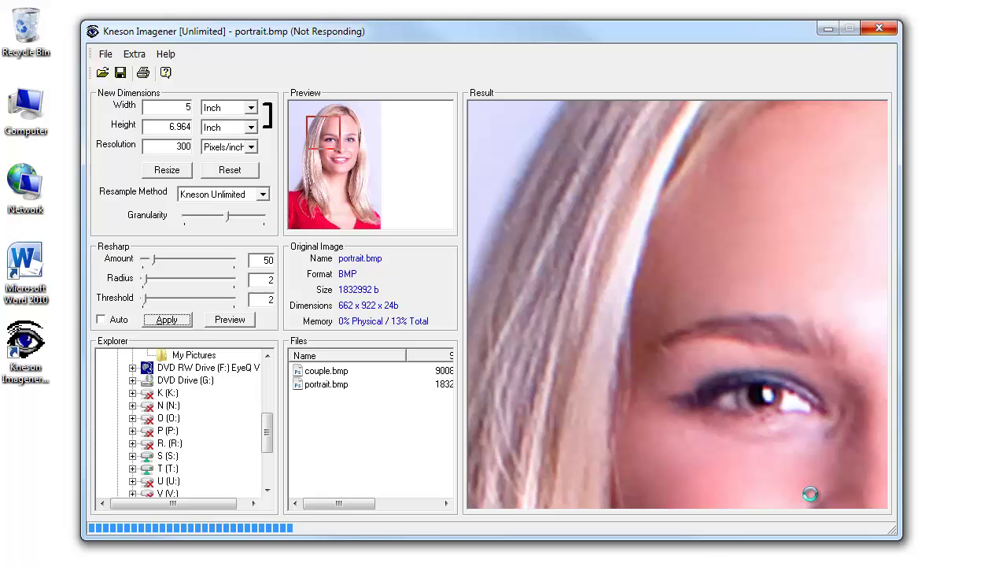
left_click_drag(811, 495, 598, 331)
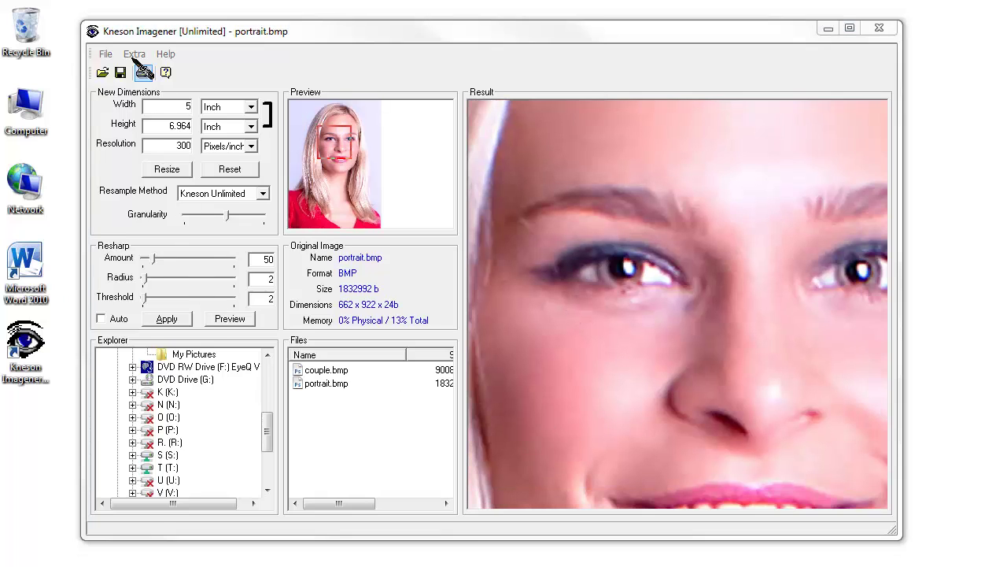
Step: Save the result as portrait_enlarged_and_sharpened.bmp, a Windows Bitmap in My Pictures
left_click(106, 55)
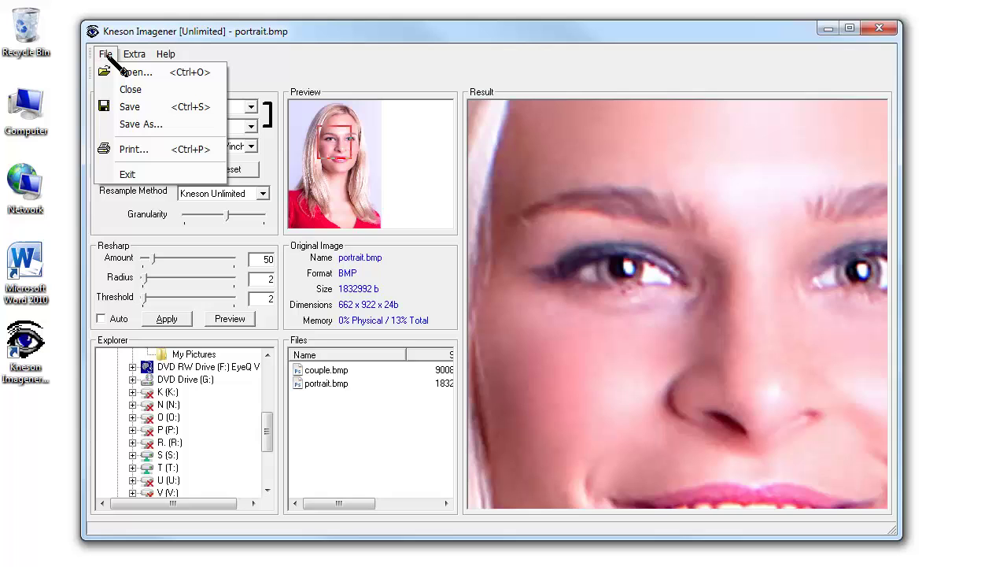
left_click(140, 125)
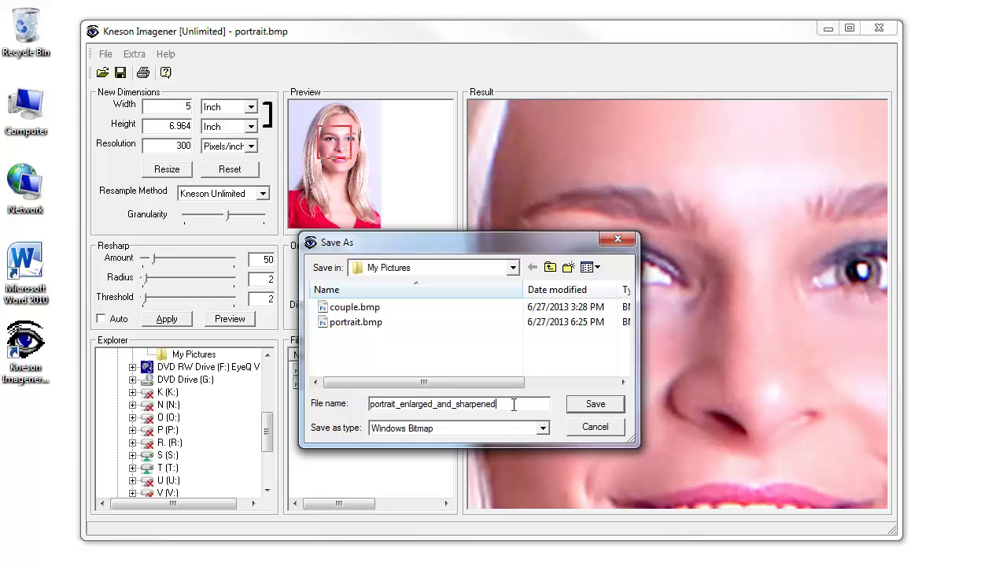
left_click(592, 404)
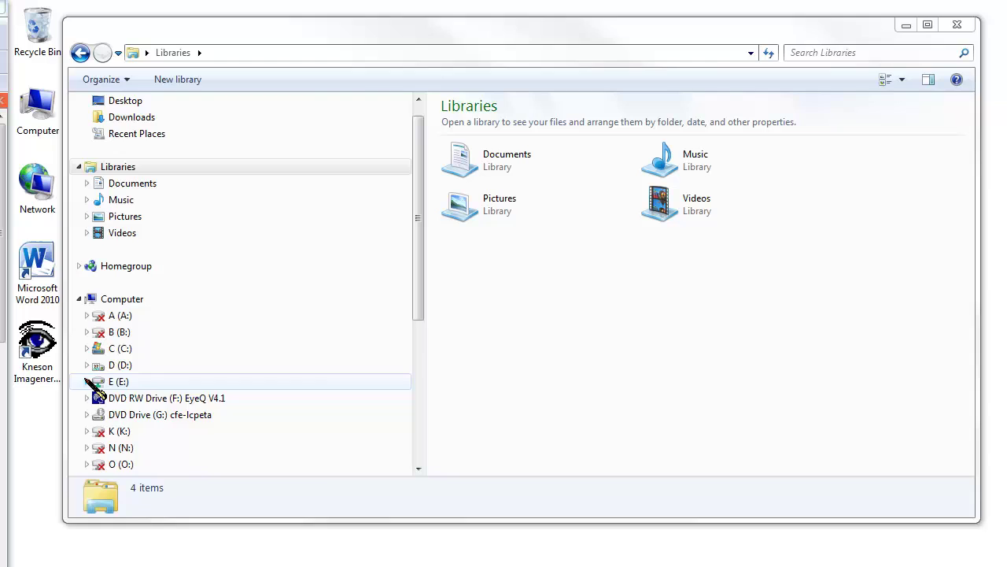
Step: Browse to E:\My Pictures, preview portrait_enlarged_sharpened.bmp, then close the viewer
left_click(88, 381)
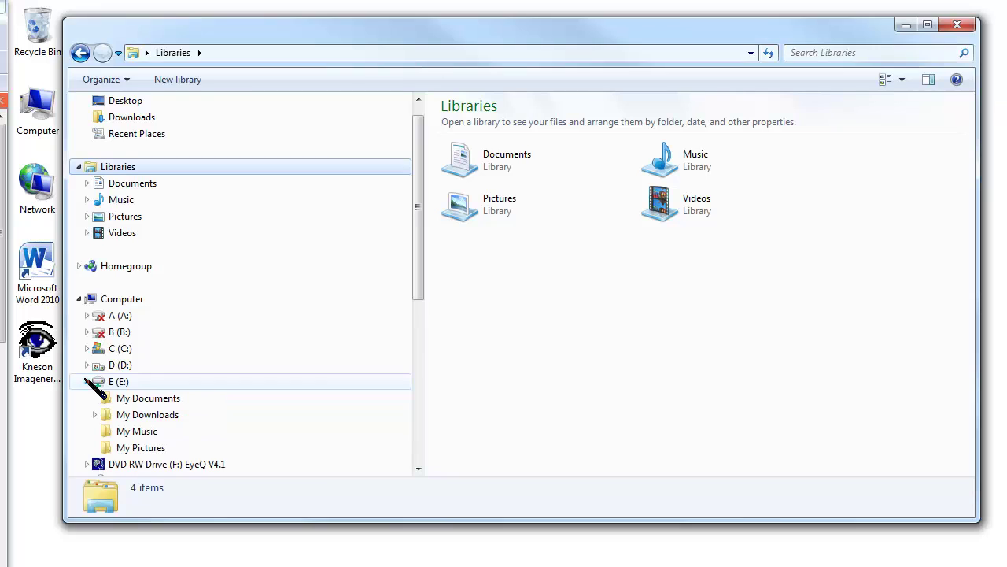
left_click(126, 447)
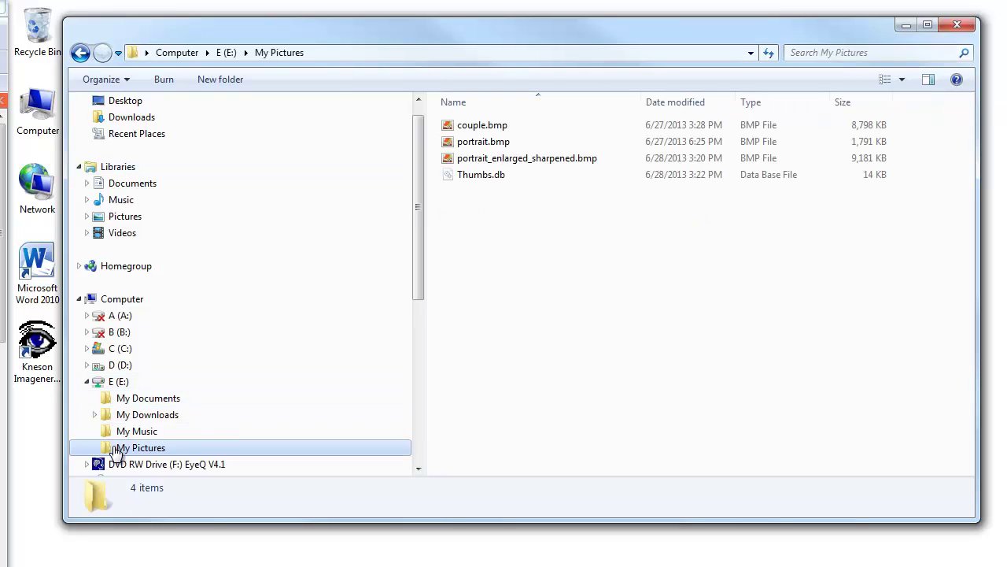
double_click(511, 158)
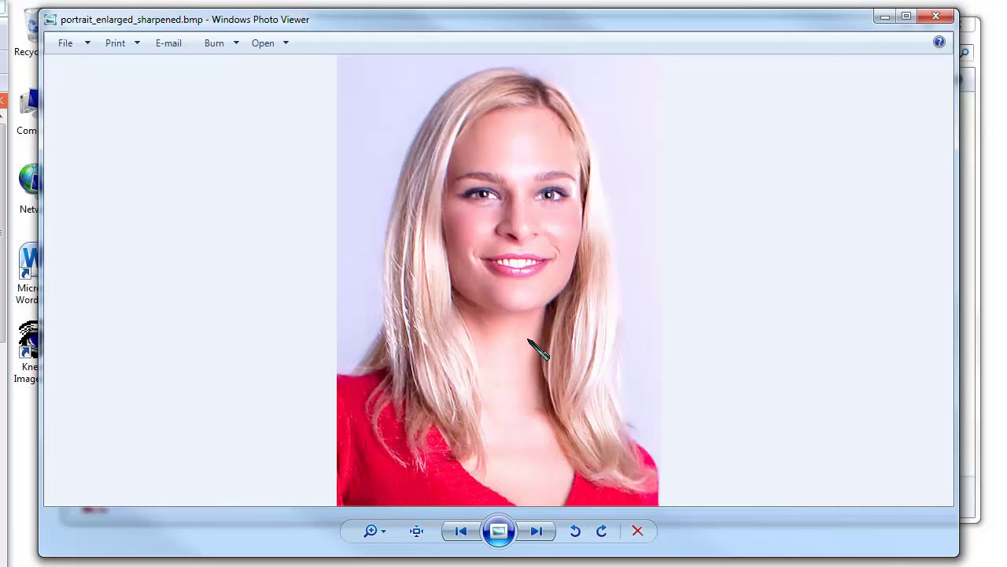
key("alt+F4")
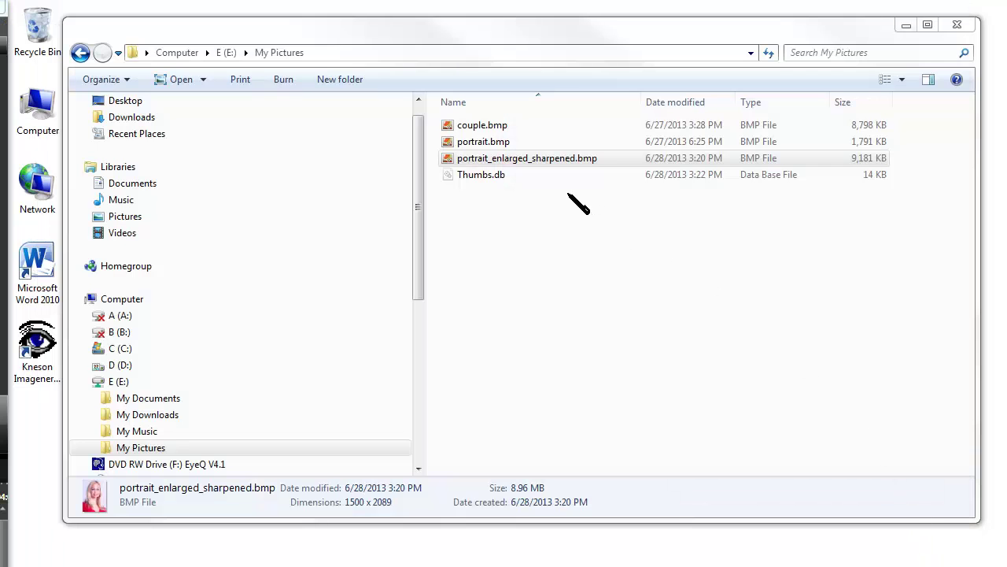
Step: Confirm 1500 × 2089 pixels in the file's Details properties, then switch to Tiporama's calculator
left_click(562, 166)
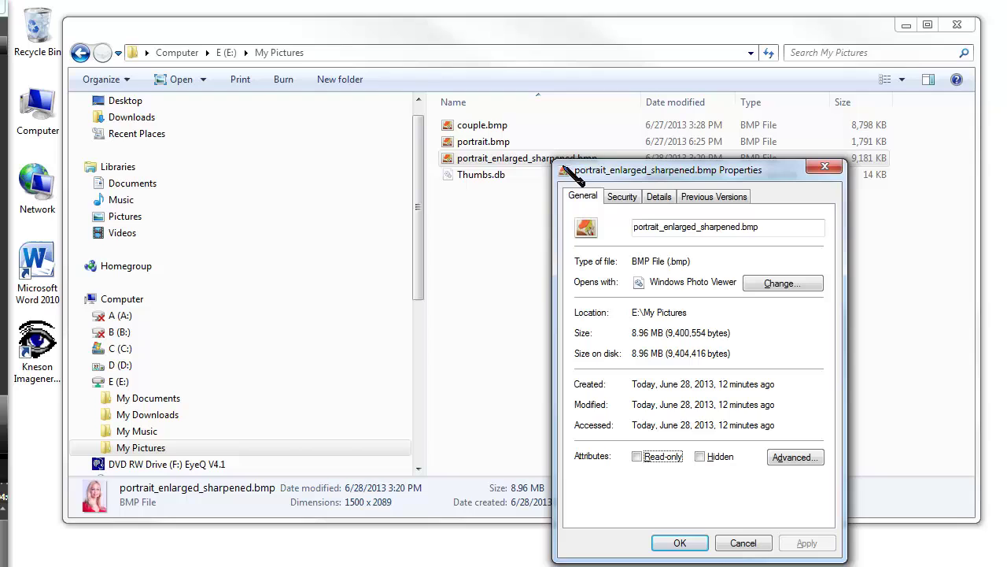
left_click_drag(670, 172, 671, 275)
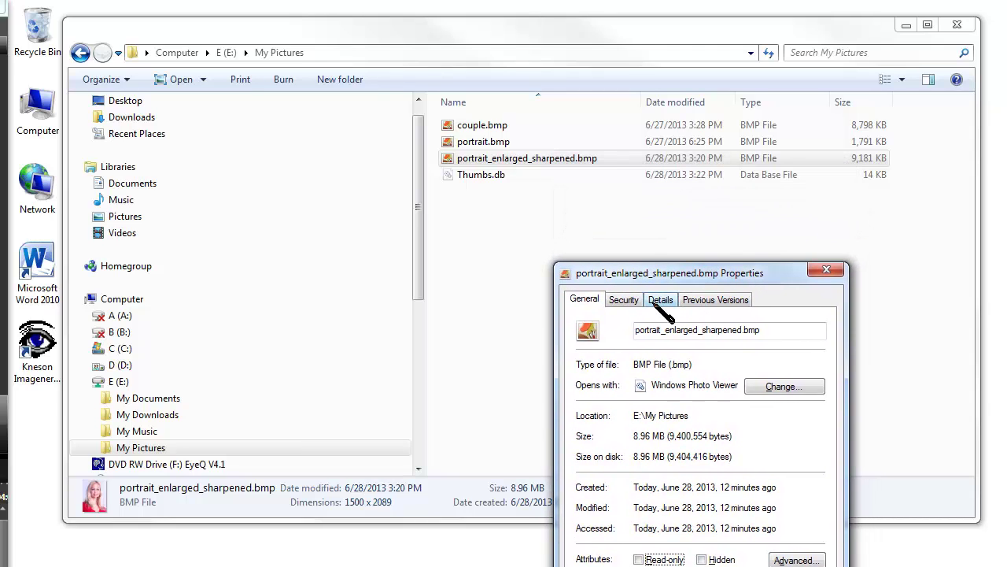
left_click(660, 301)
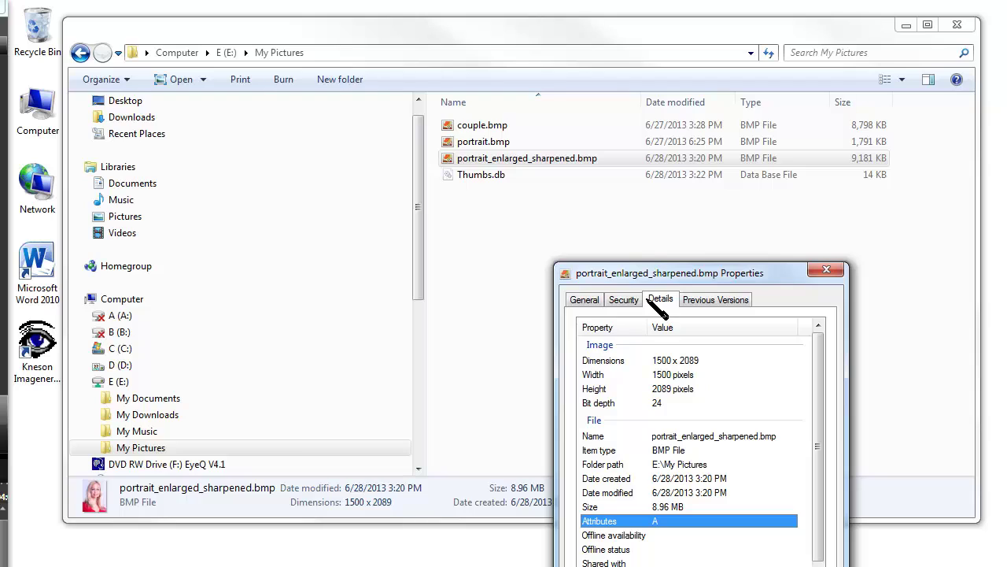
left_click(668, 361)
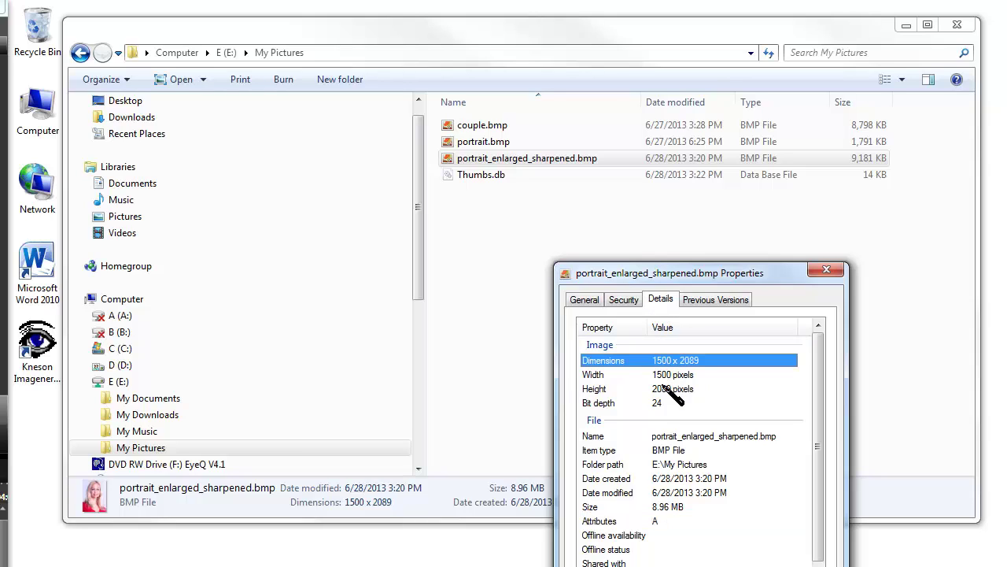
left_click(659, 377)
left_click(657, 388)
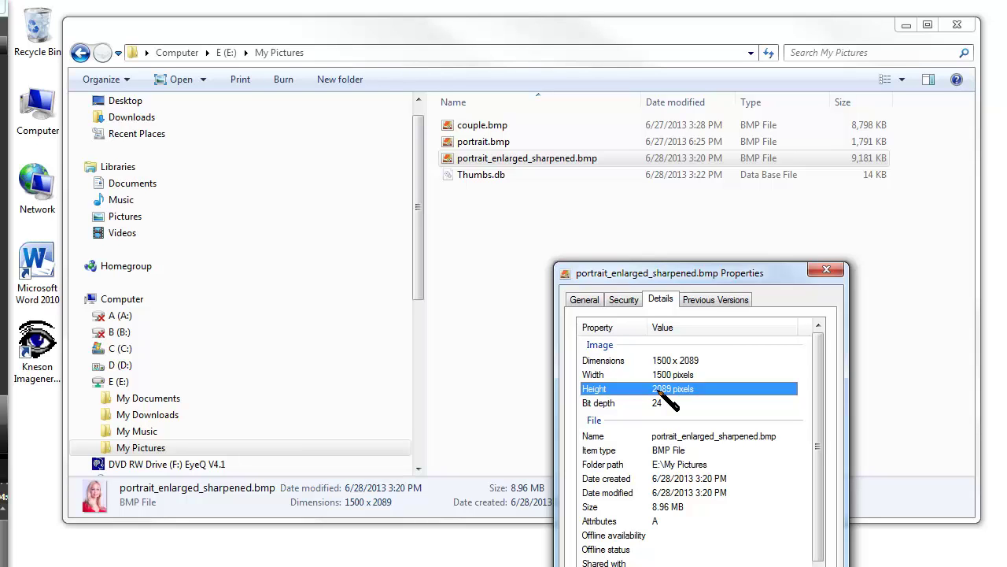
key("alt+Tab")
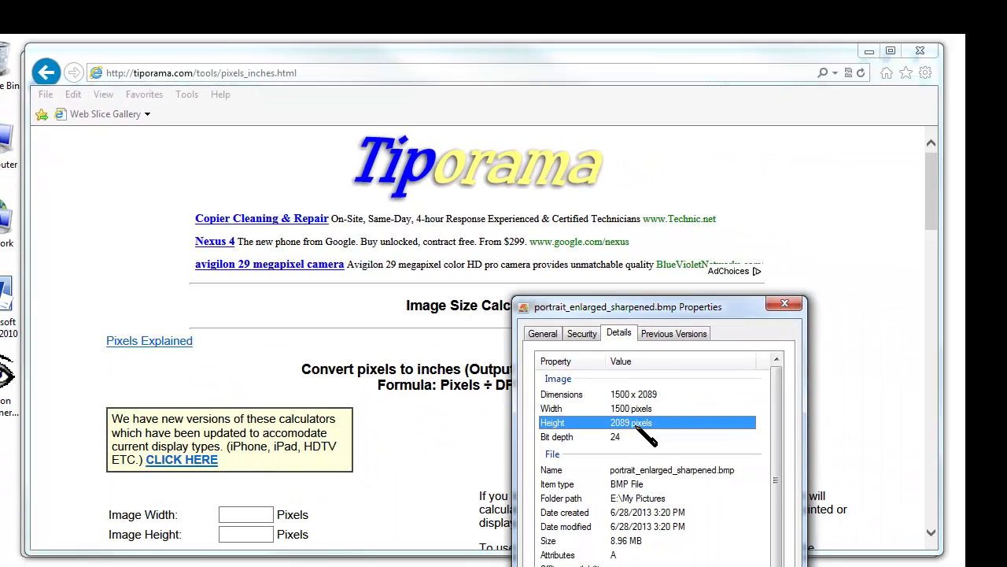
Step: In Tiporama's calculator, set 300 DPI (Laser/Inkjet) so 1500 × 2089 pixels reads 5 × 6.96 inches
scroll(637, 429, "down", 1)
scroll(641, 433, "up", 1)
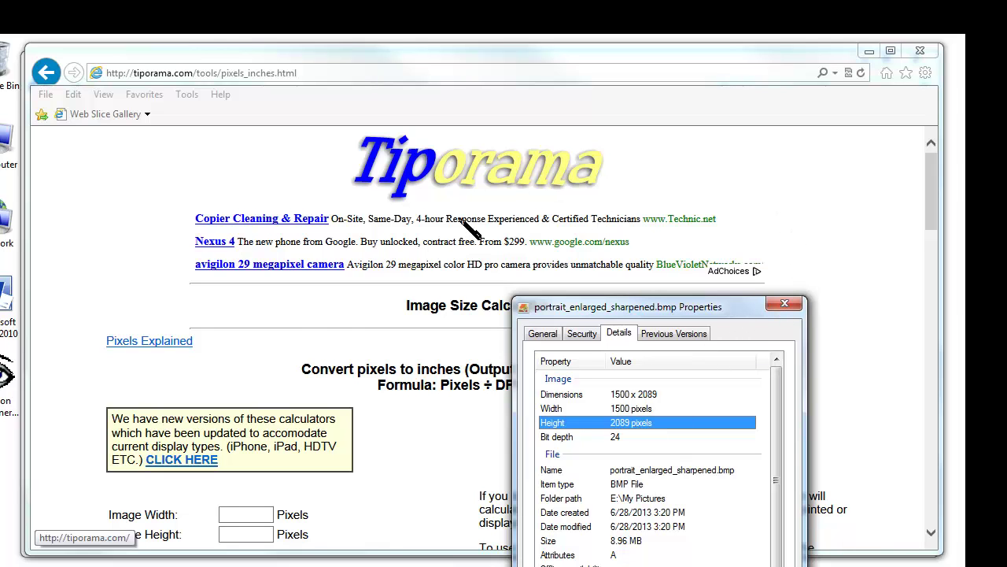
left_click(303, 351)
scroll(296, 346, "down", 1)
scroll(297, 346, "down", 2)
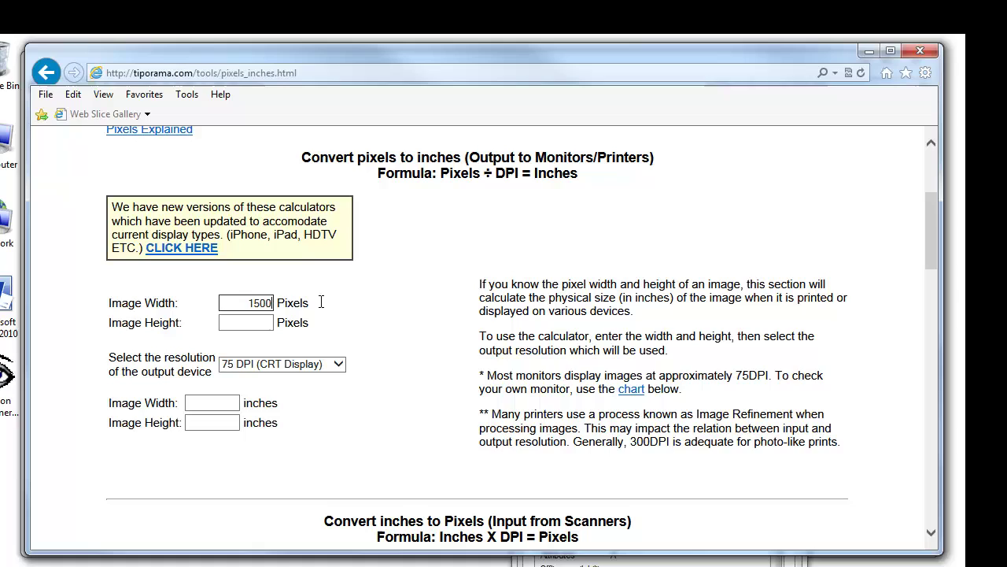
left_click(253, 365)
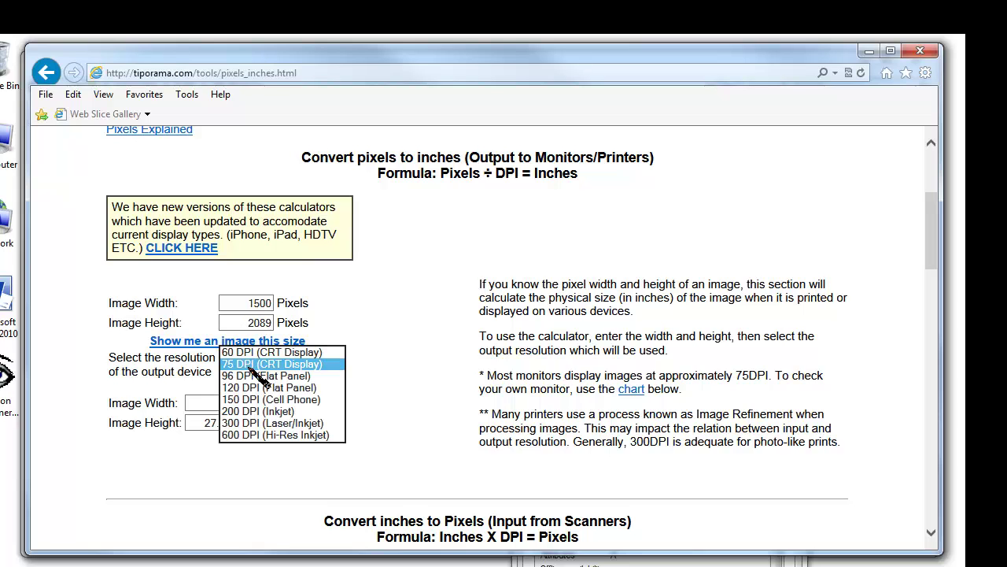
left_click(246, 423)
scroll(396, 406, "down", 1)
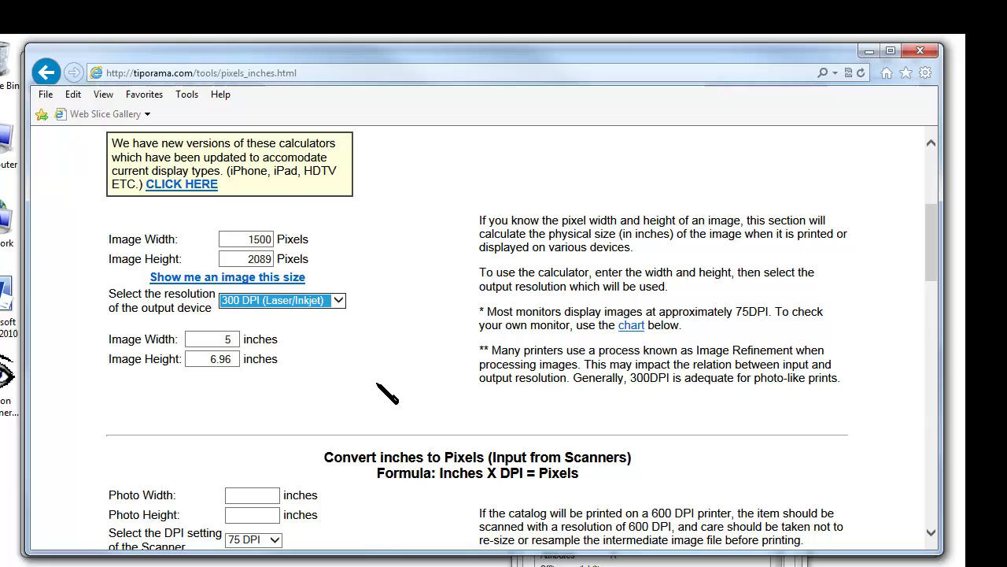
left_click(373, 382)
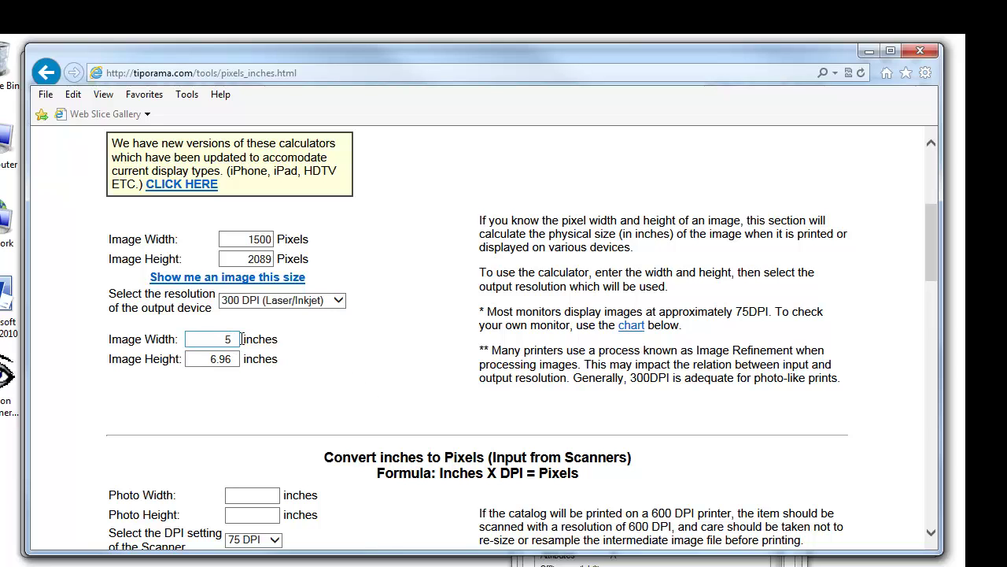